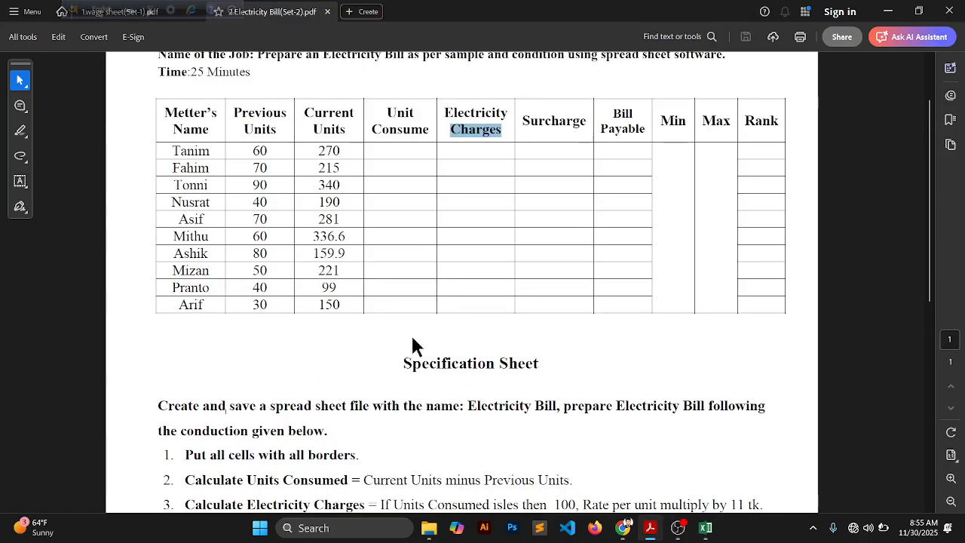
Review the electricity charge and surcharge rules in the PDF's specification sheet.
scroll(354, 400, down, 3)
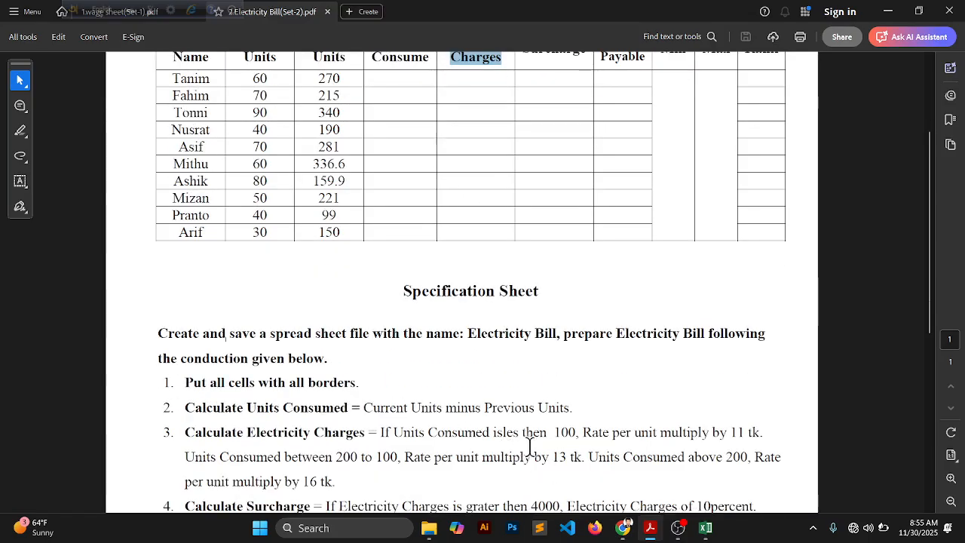
scroll(532, 446, down, 1)
scroll(555, 447, down, 1)
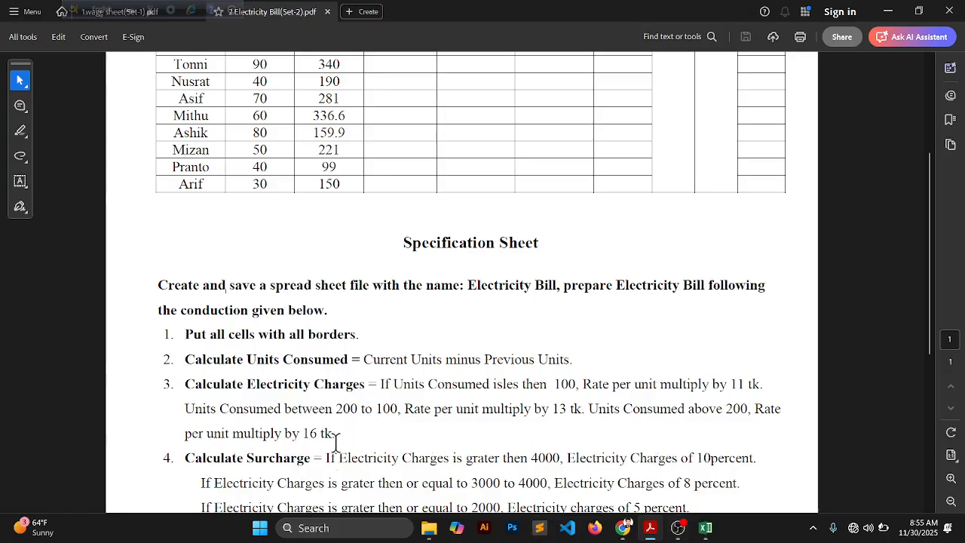
drag(326, 458, 398, 458)
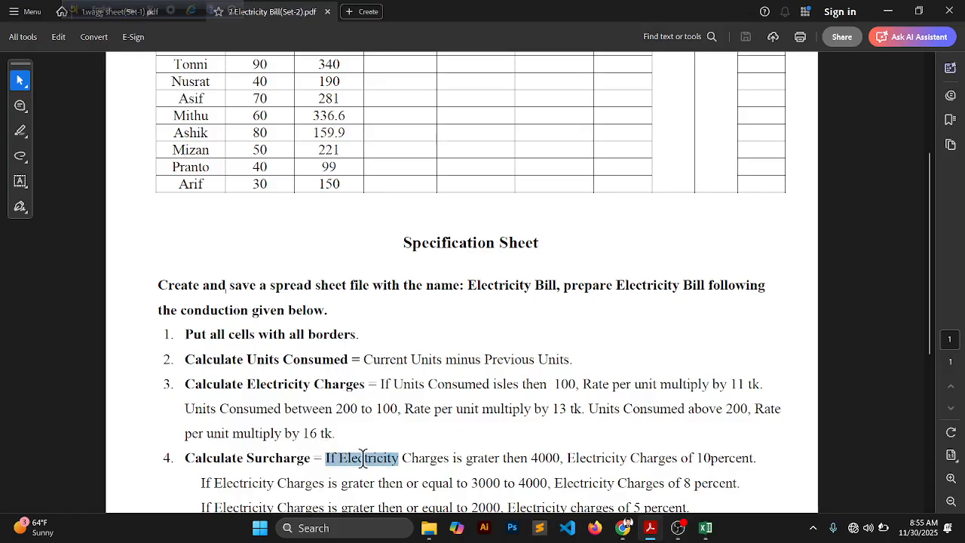
click(331, 458)
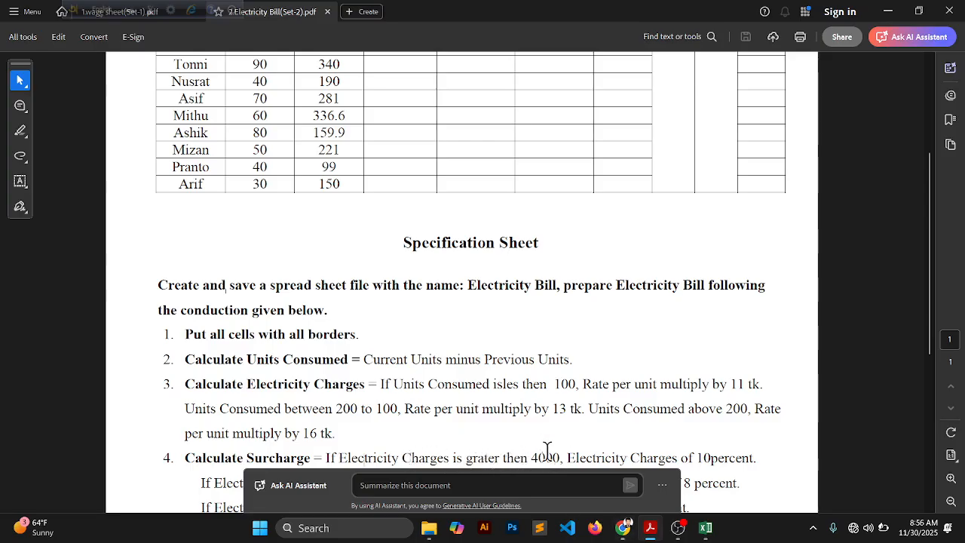
Switch to the Excel workbook and start an IF formula in cell F1 with the condition D2>=4000.
click(706, 527)
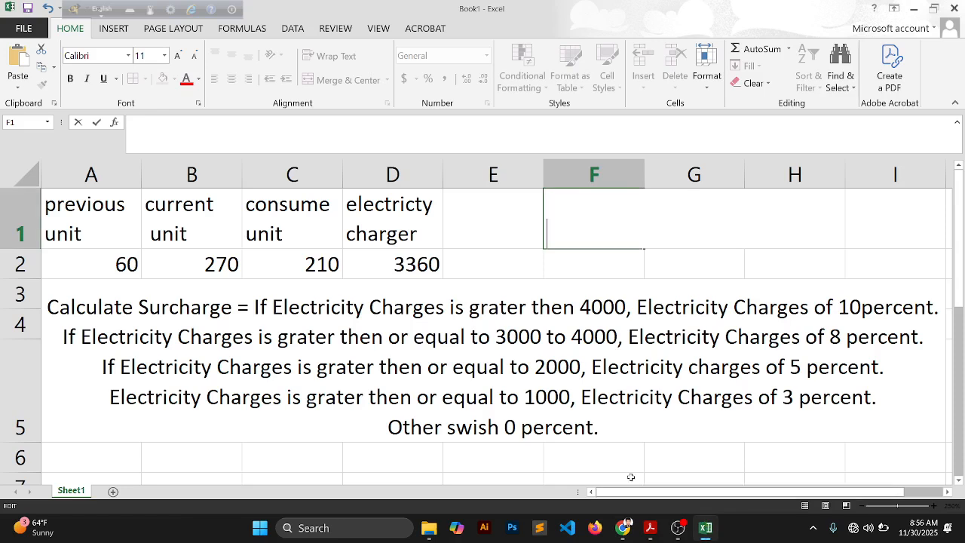
text(=)
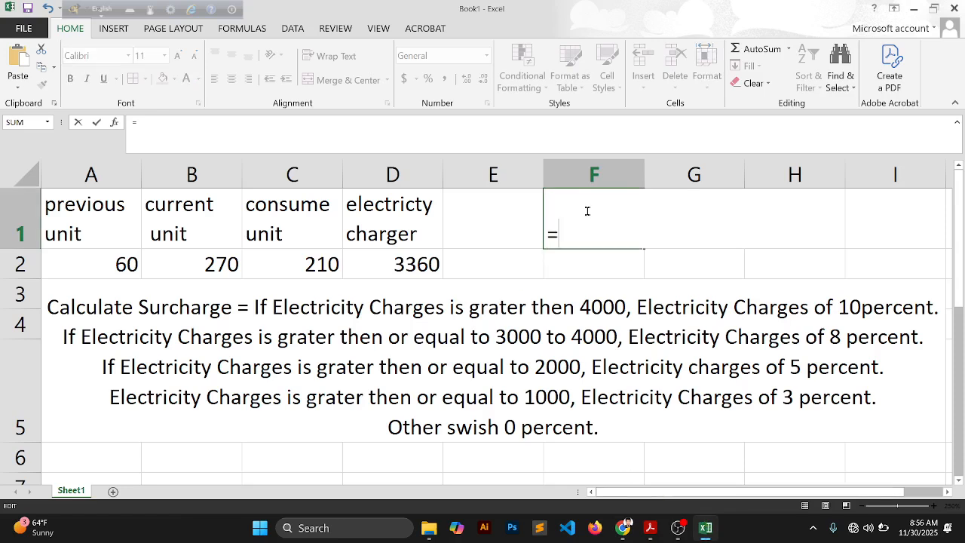
text(If)
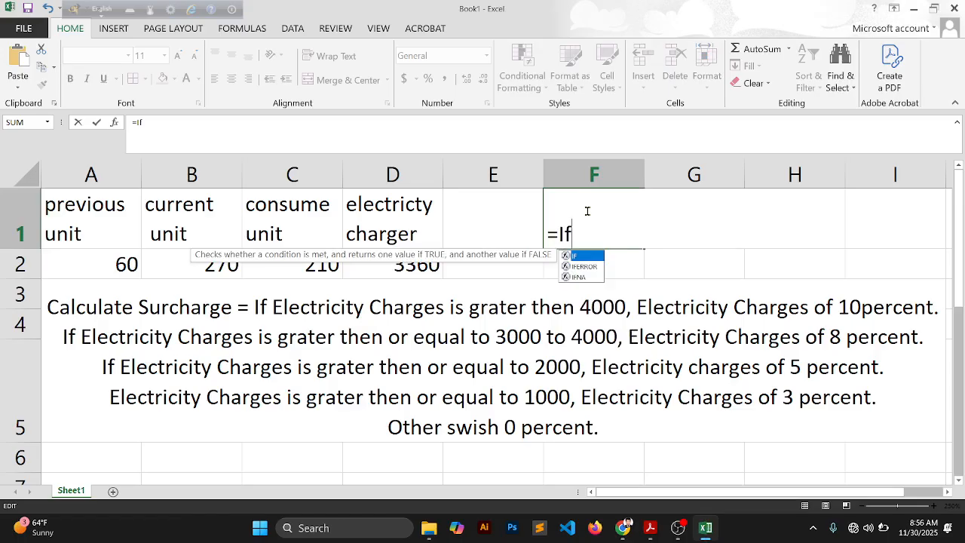
text(()
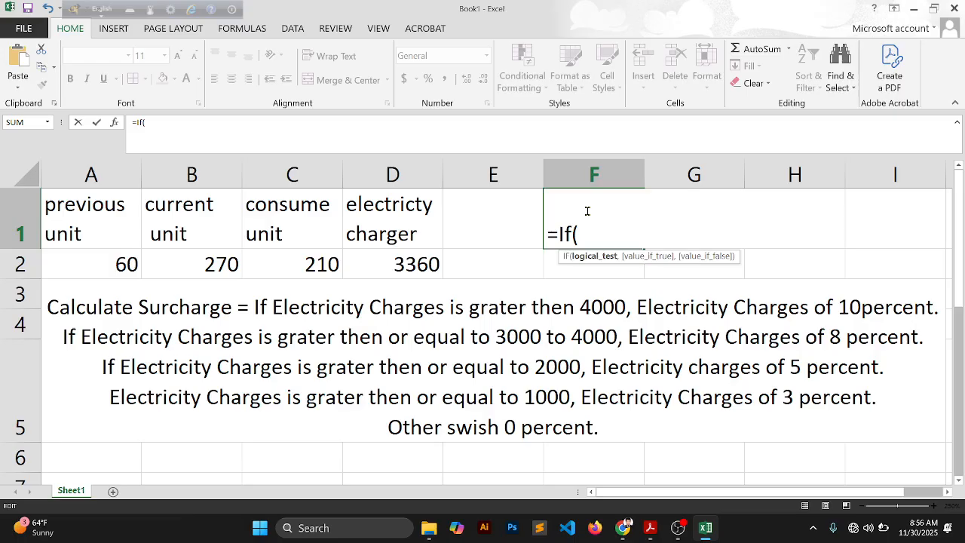
click(371, 265)
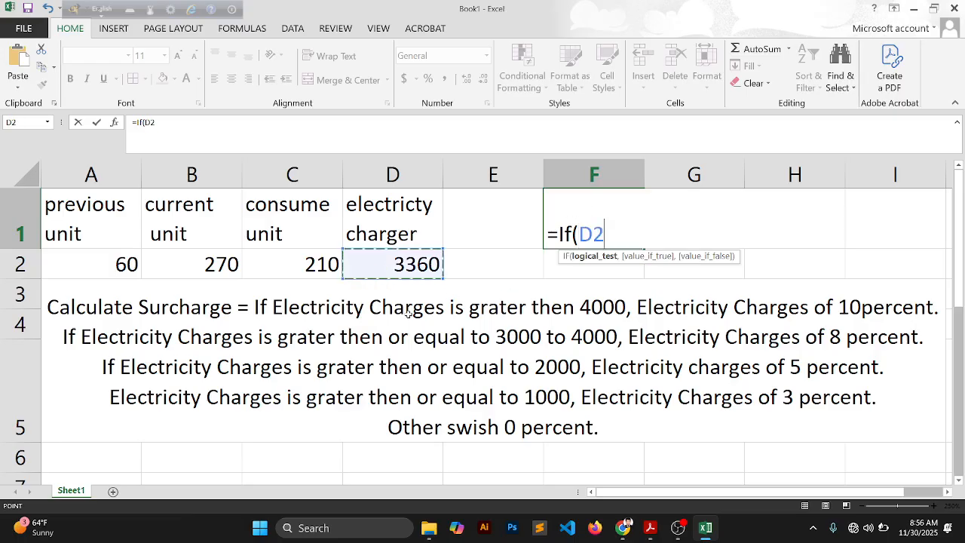
text(>40)
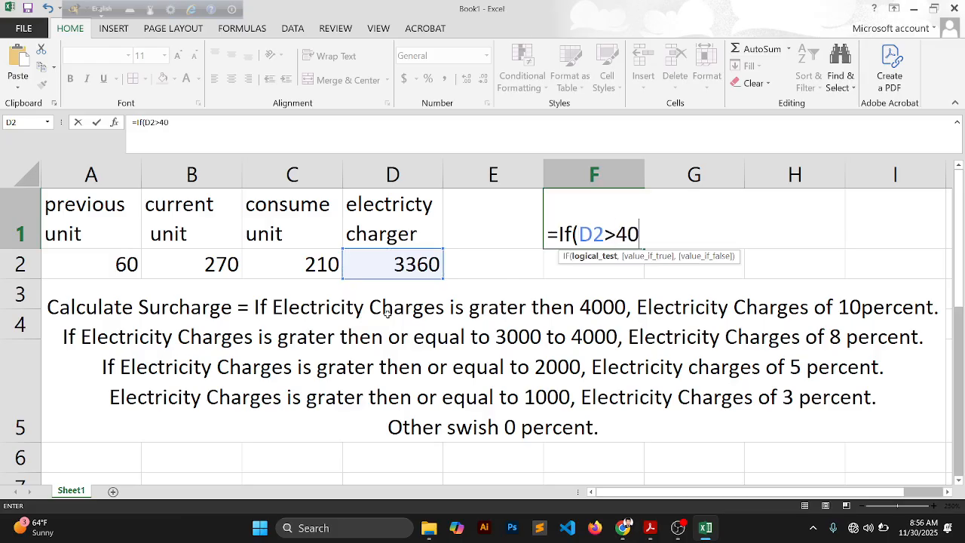
text(00)
click(617, 232)
text(=)
click(679, 235)
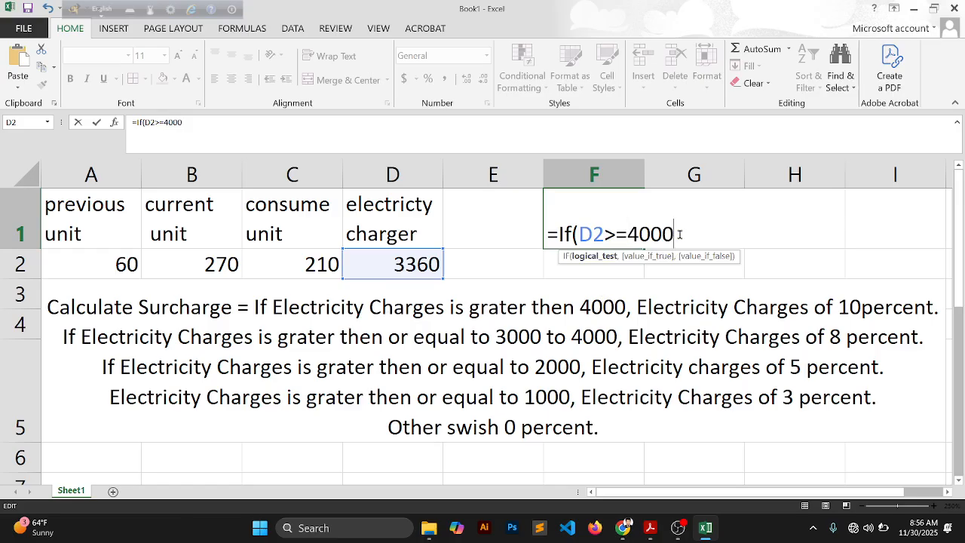
Make the IF formula in F1 return 10%*D2 when its condition is true, and commit it.
text(,10)
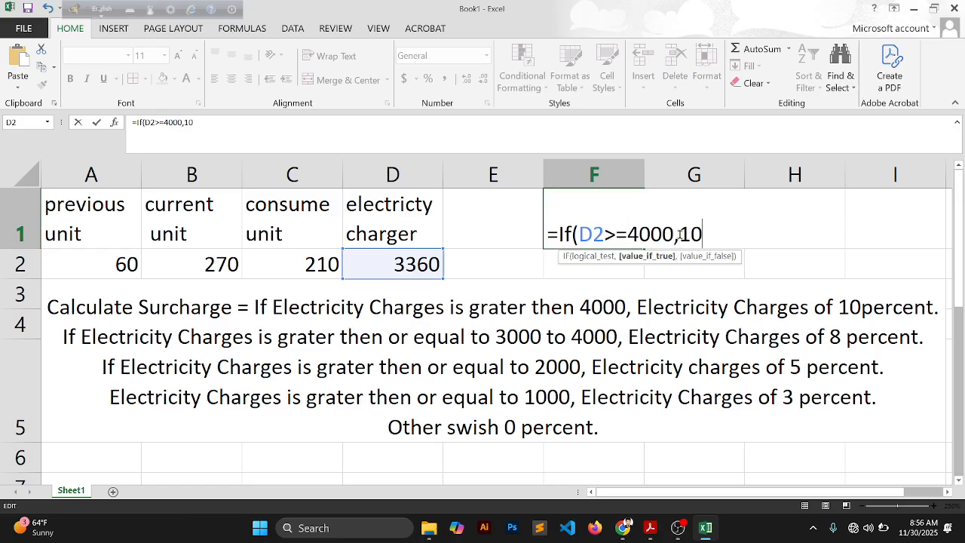
text(%)
click(407, 269)
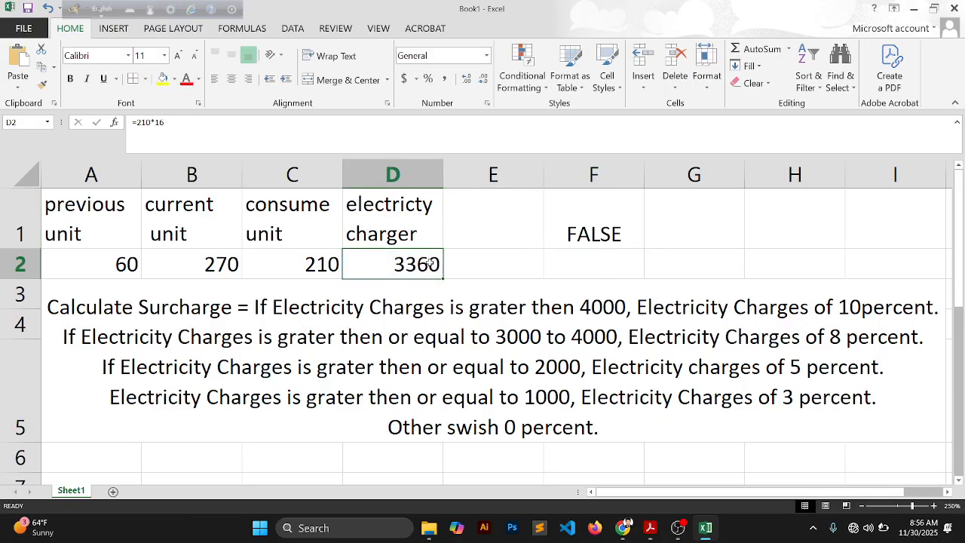
double_click(599, 237)
click(724, 234)
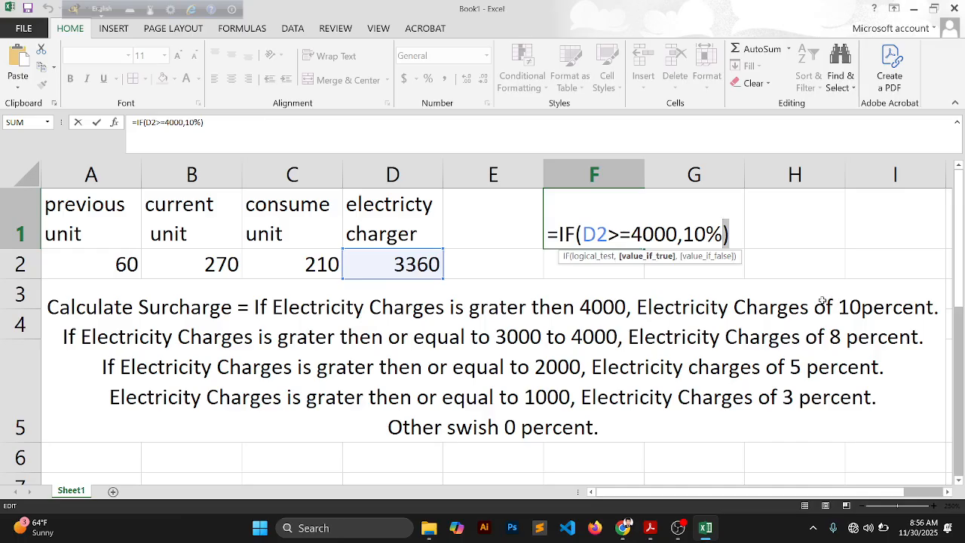
text(*)
click(374, 272)
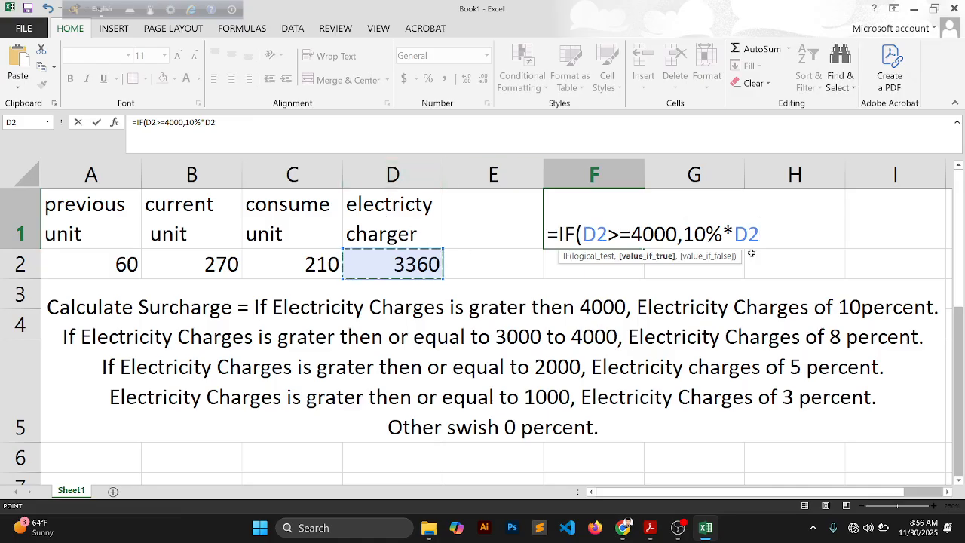
key(Return)
Correct the header in D1 so its second line reads "charges".
double_click(391, 231)
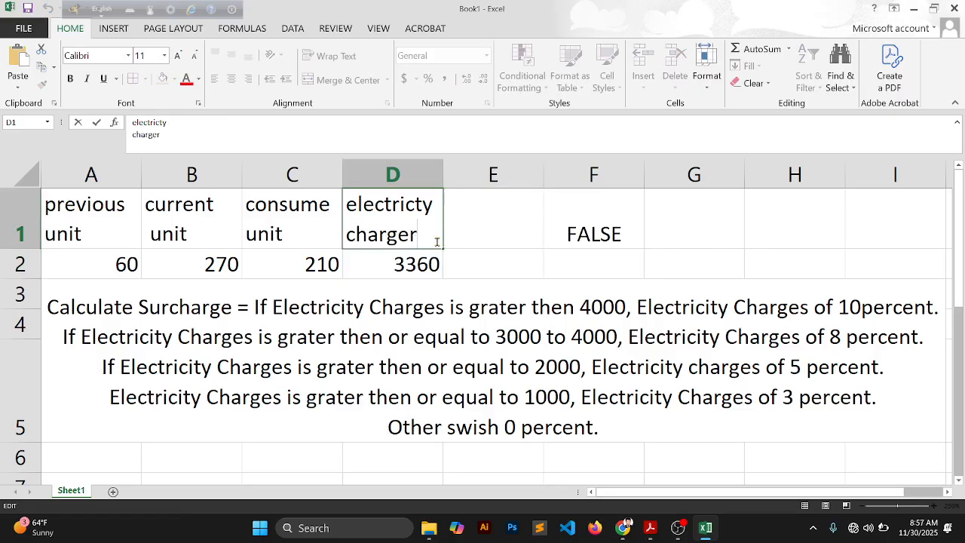
key(BackSpace)
text(s)
click(499, 256)
Reopen the formula in F1 and begin a nested IF as its value-if-false argument.
click(577, 244)
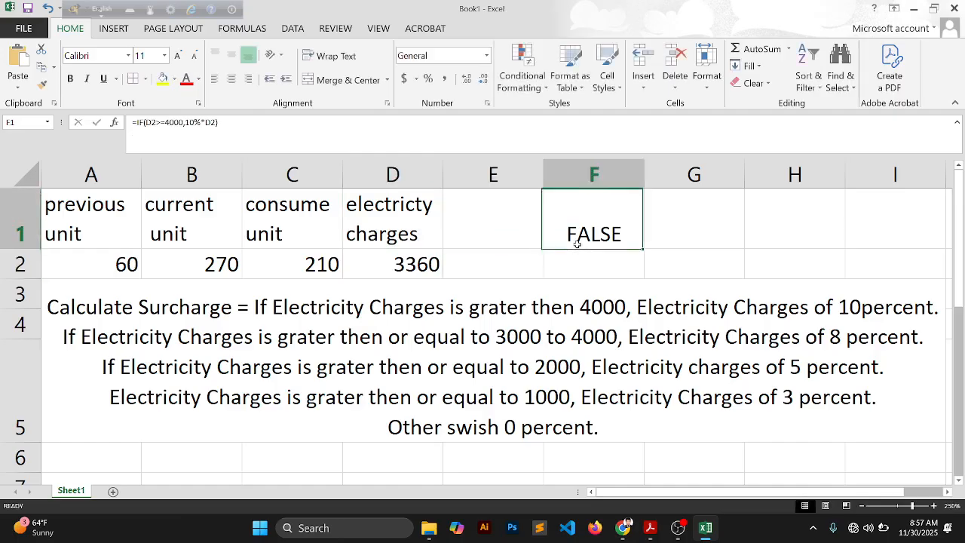
double_click(576, 244)
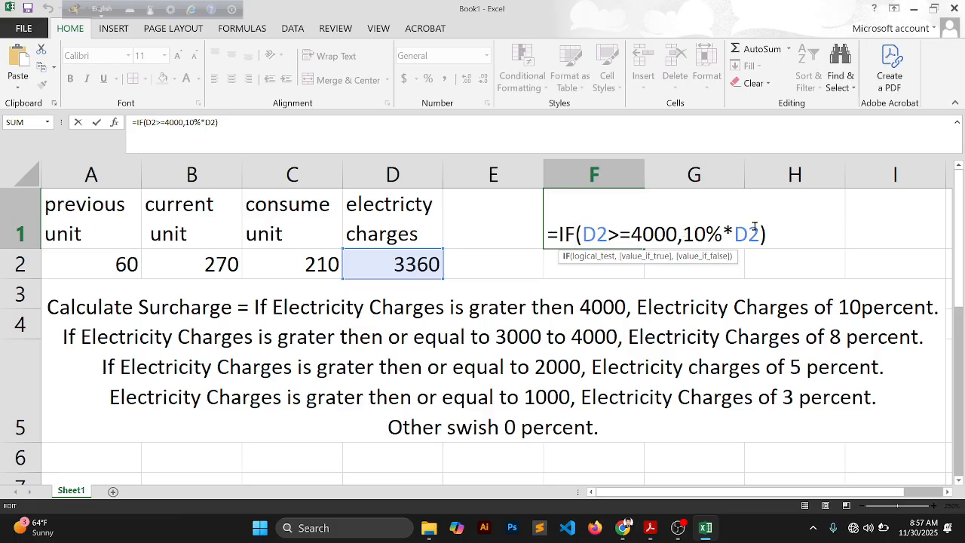
click(777, 235)
key(BackSpace)
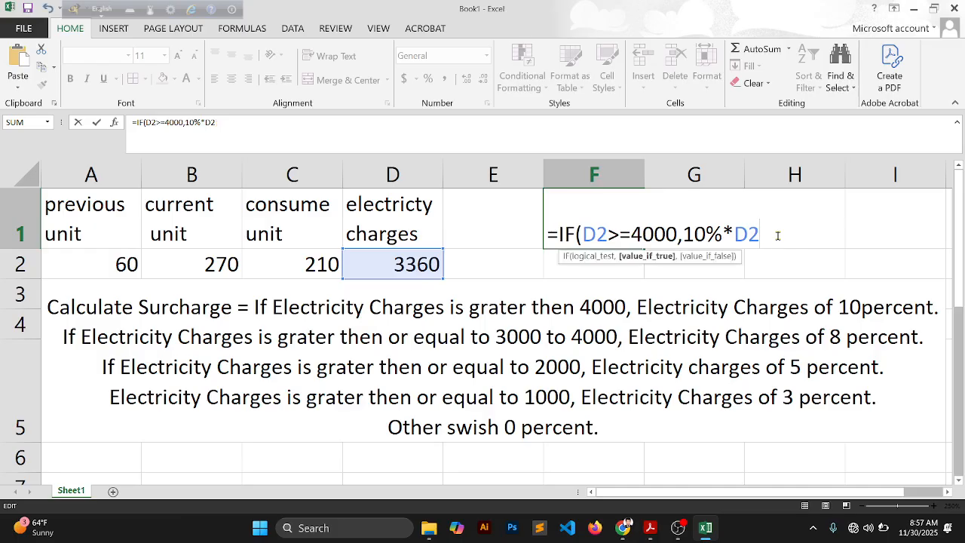
text(,)
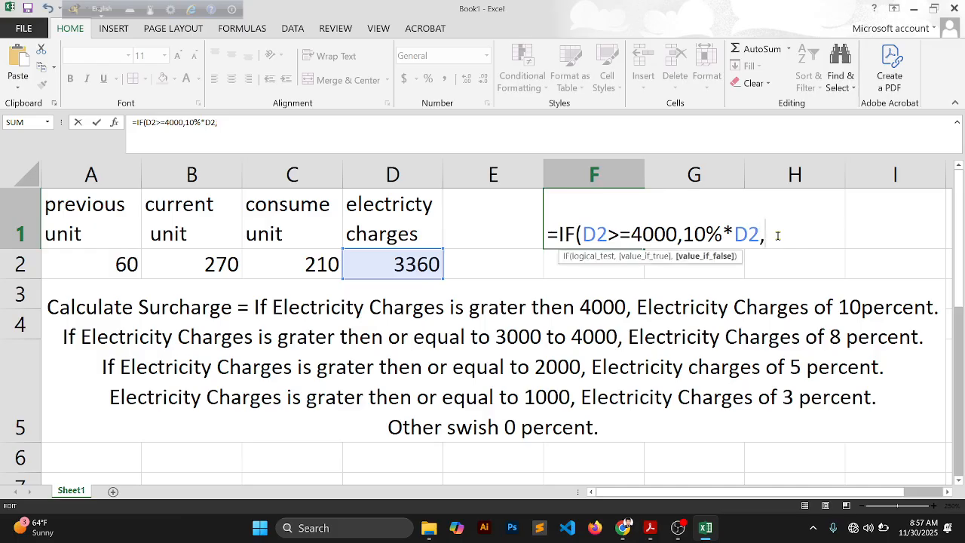
text(if()
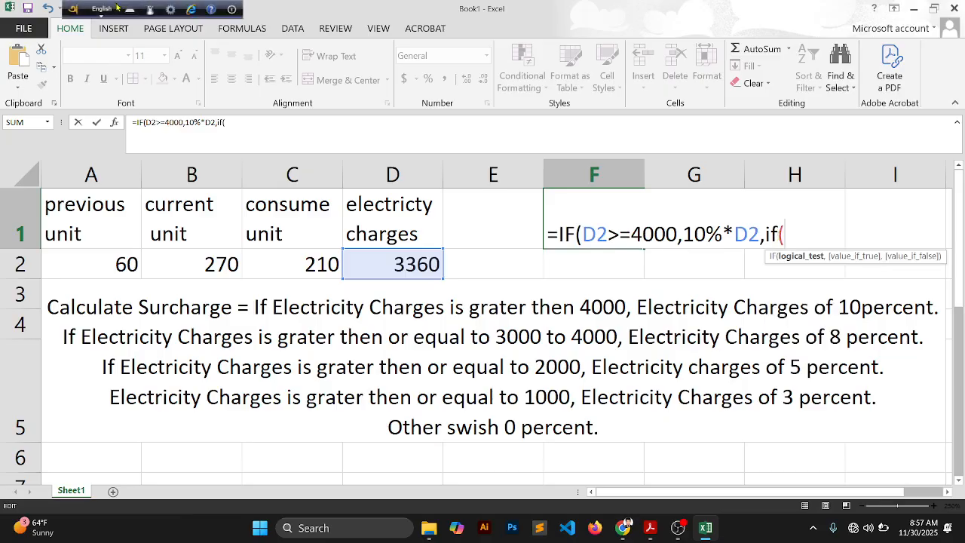
Give the nested IF the condition D2>=3000 and the true value 8%*D2.
click(411, 273)
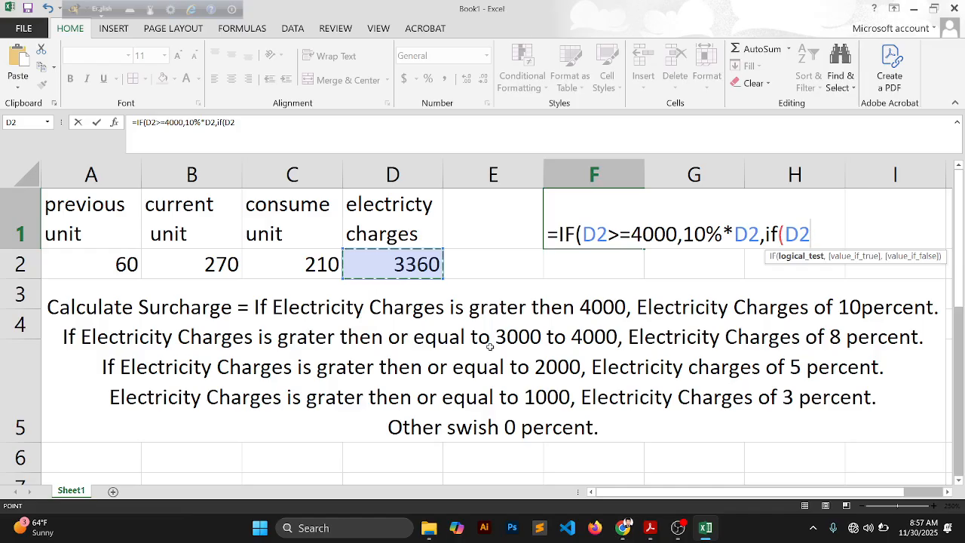
text(>)
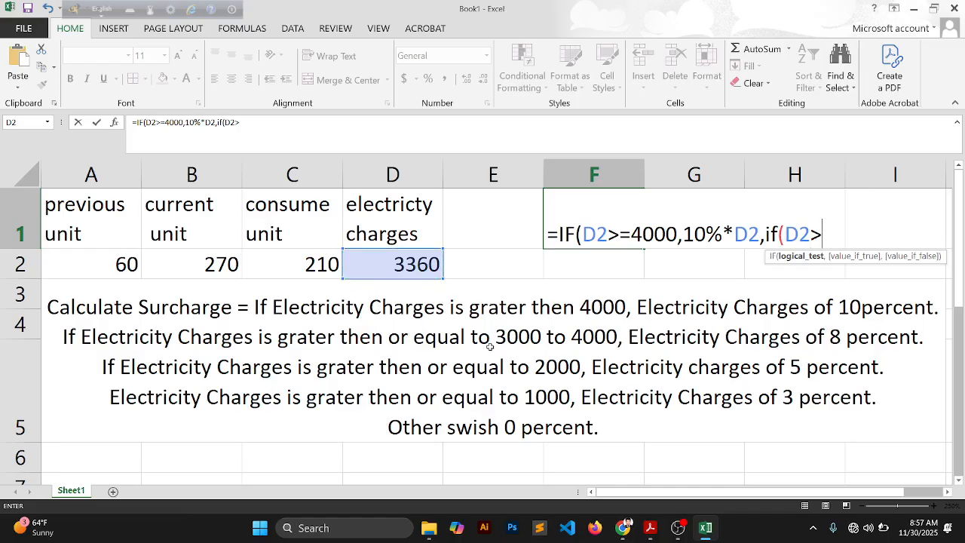
text(=)
text(300)
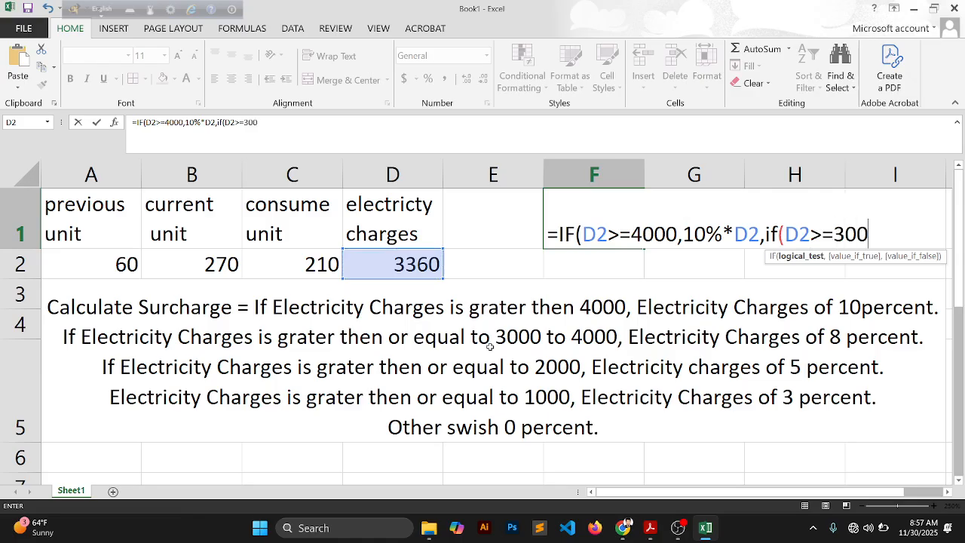
text(0,)
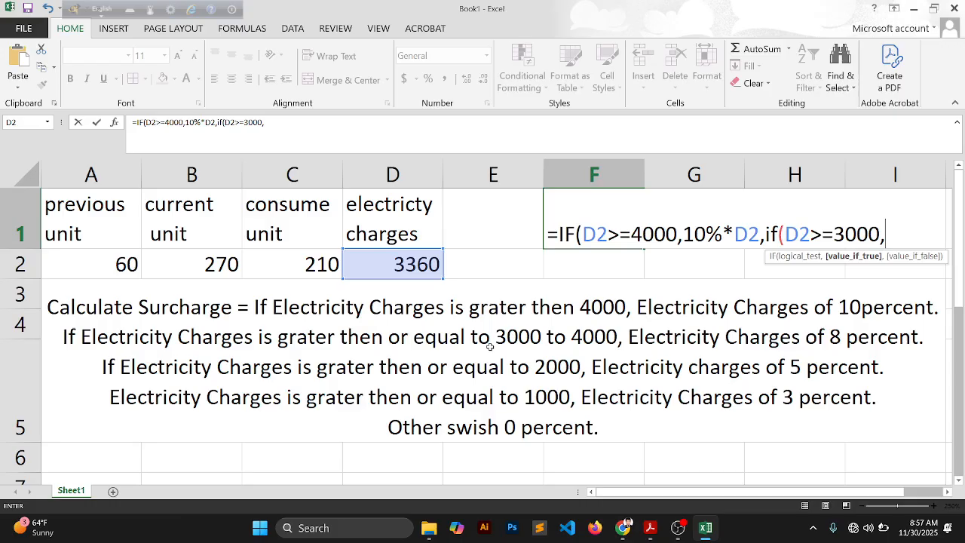
text(8%*)
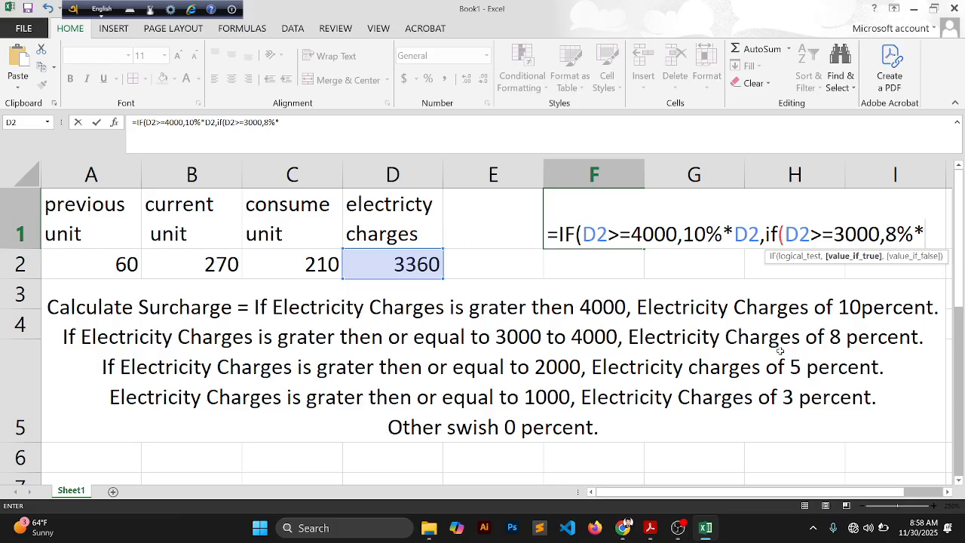
click(412, 262)
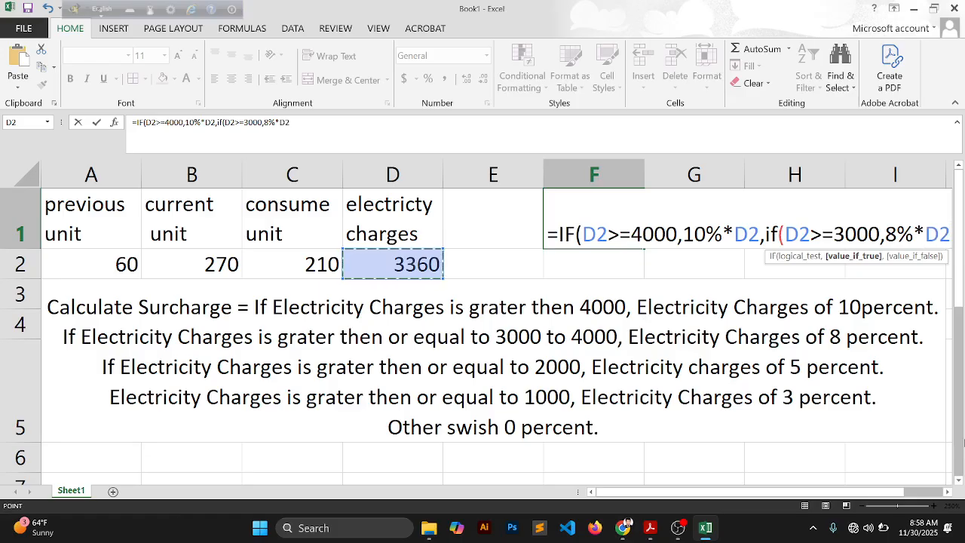
Nest a third IF in the F1 formula with the condition D2>=2000 and the true value 5%*D2.
text(,)
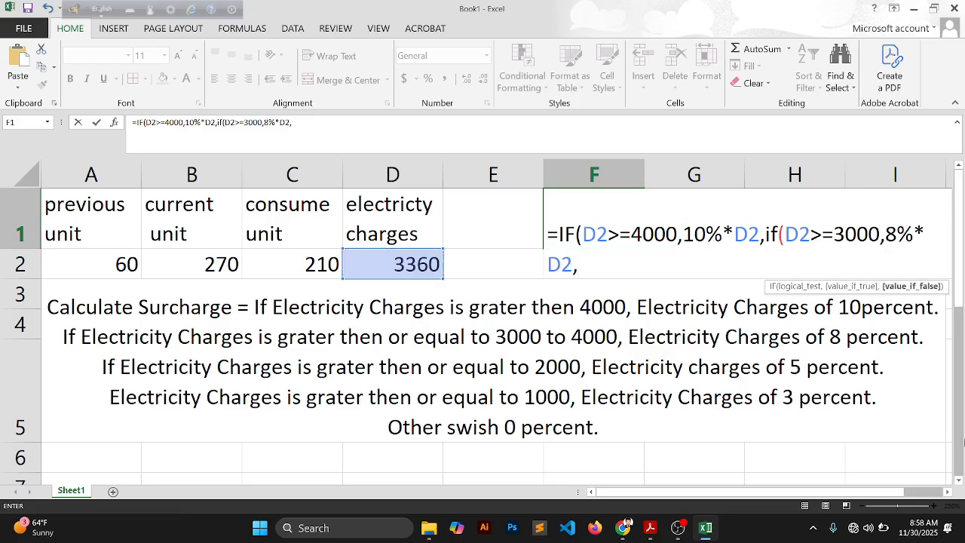
text(if()
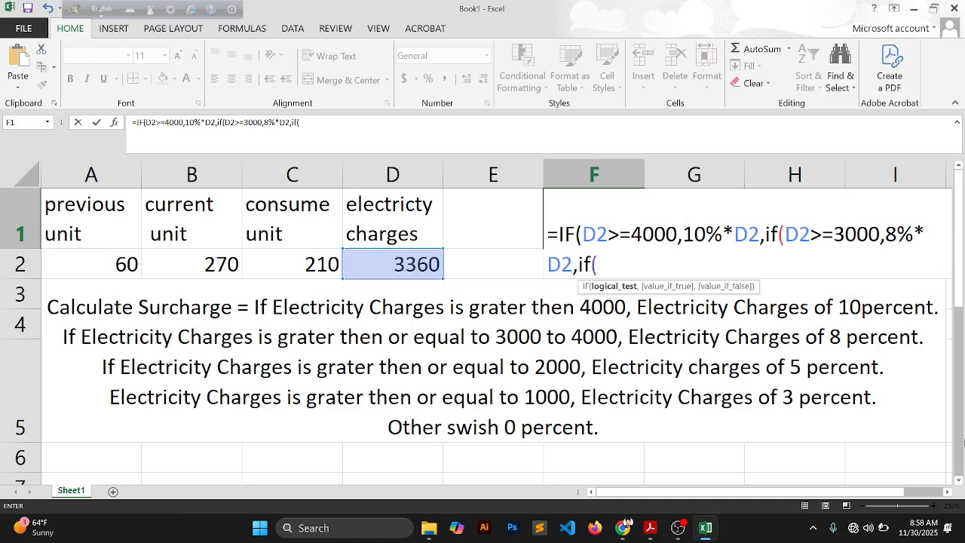
click(420, 256)
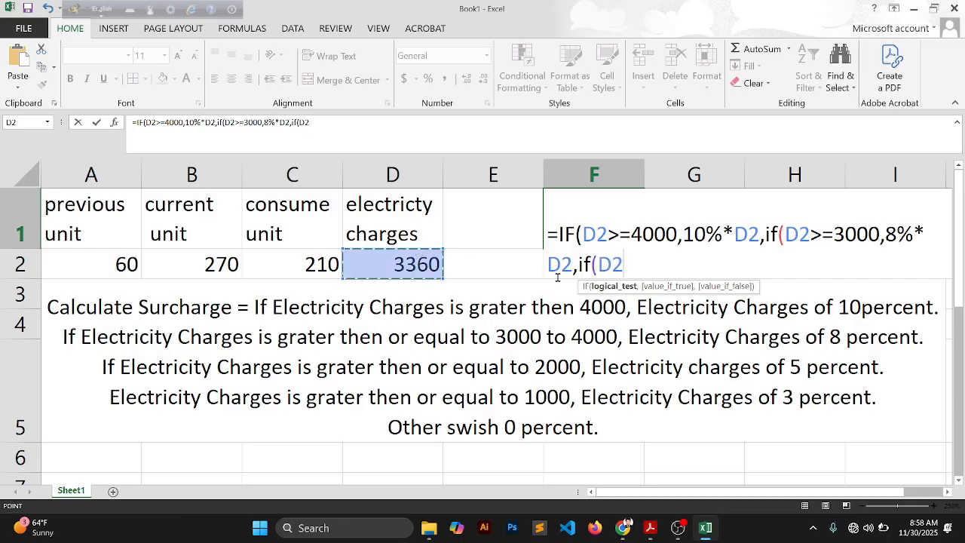
text(>=)
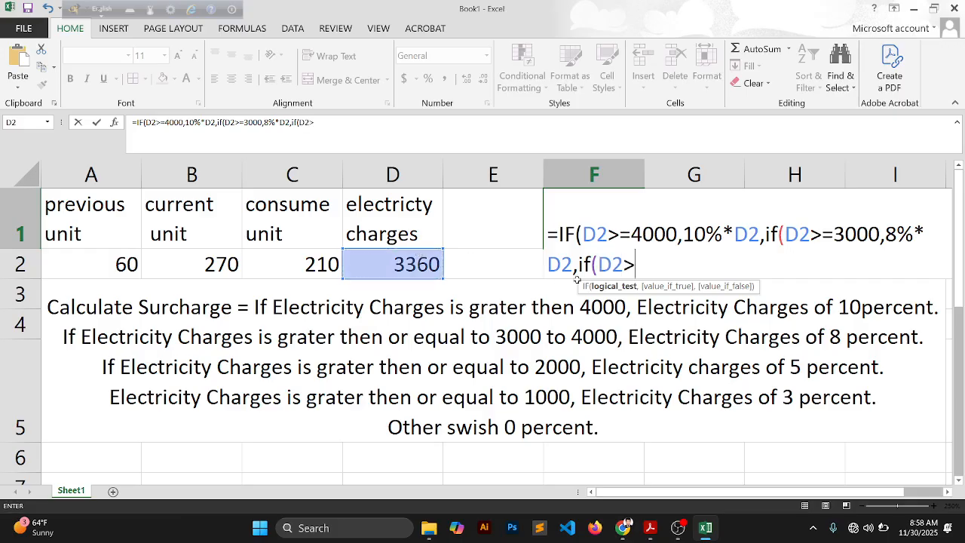
text(2000,5)
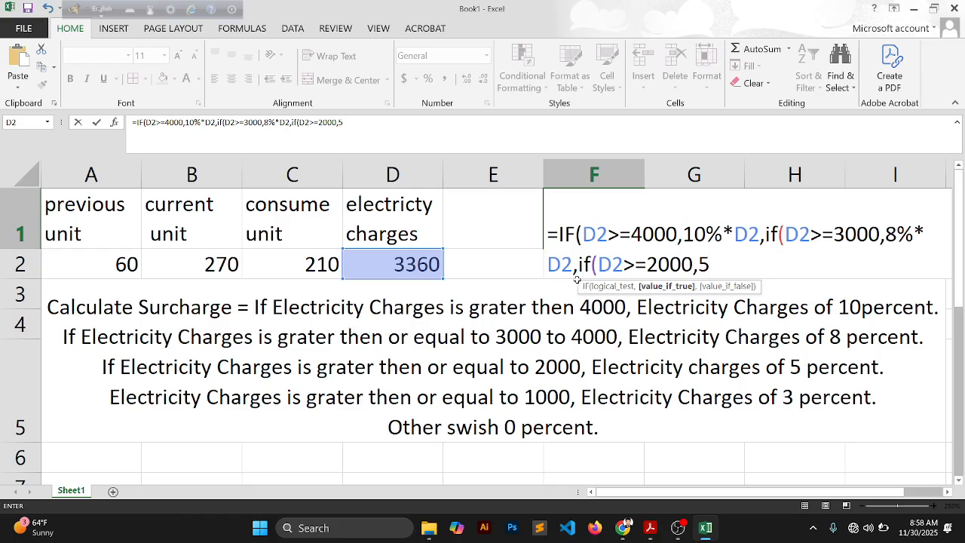
text($)
text(*)
key(BackSpace)
key(BackSpace)
text(%*)
click(366, 268)
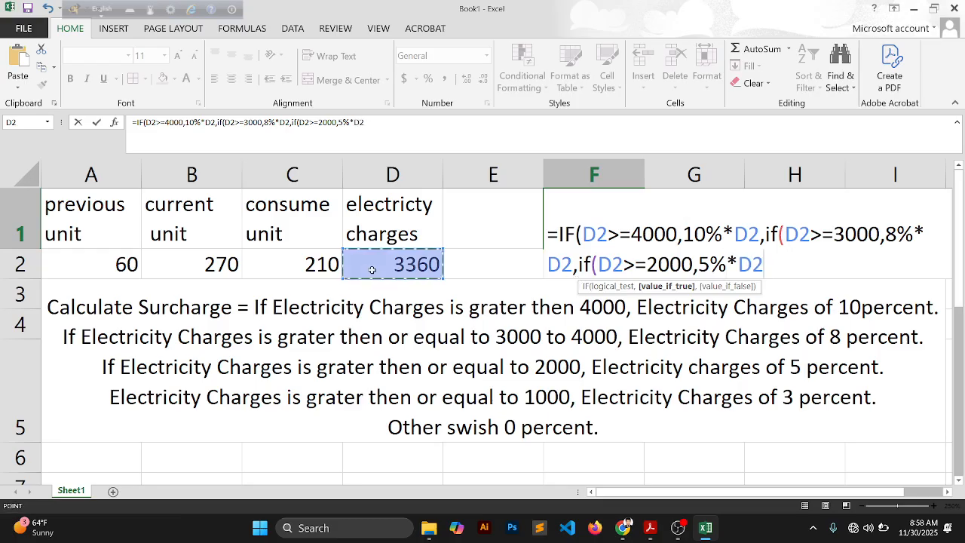
Nest a fourth IF in the F1 formula with the condition D2>=1000 and the true value 3%*D2.
text(,)
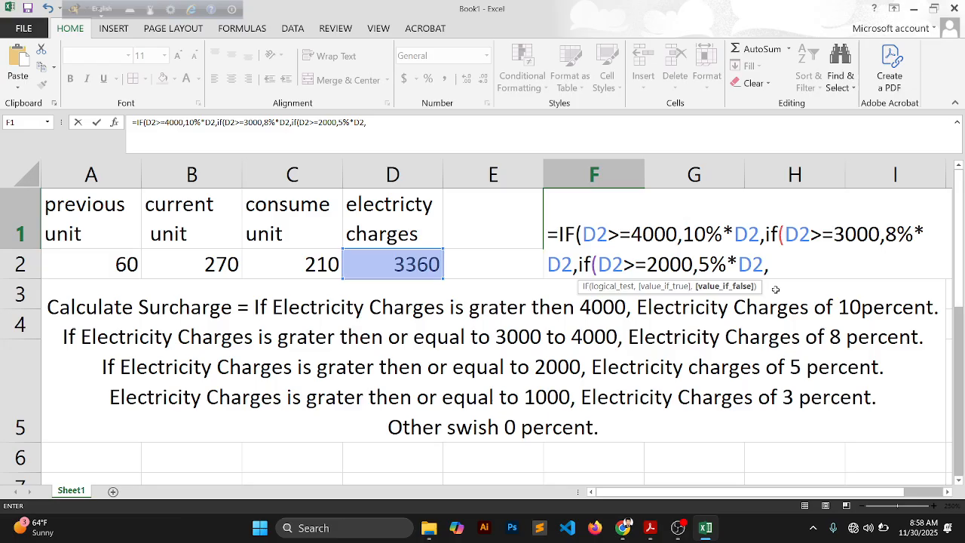
text(if)
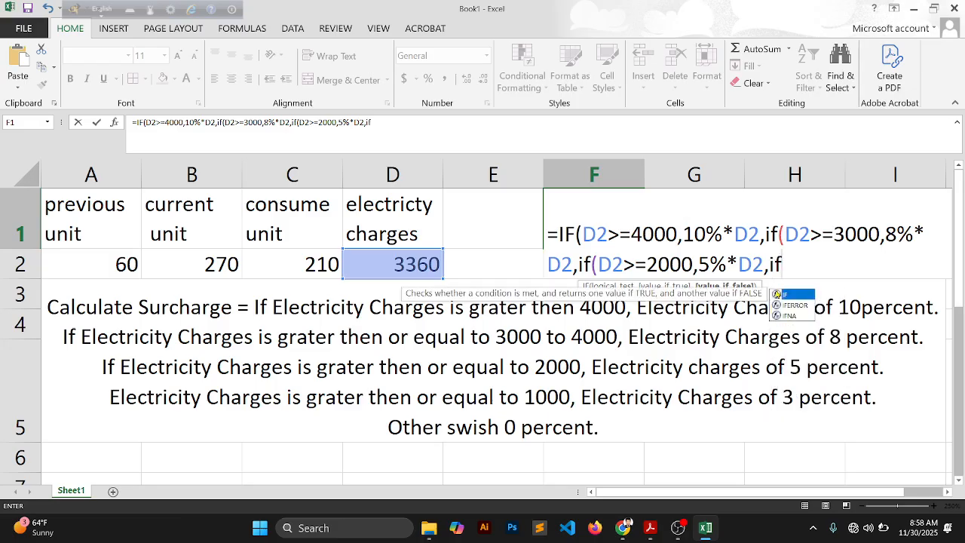
text(()
click(410, 264)
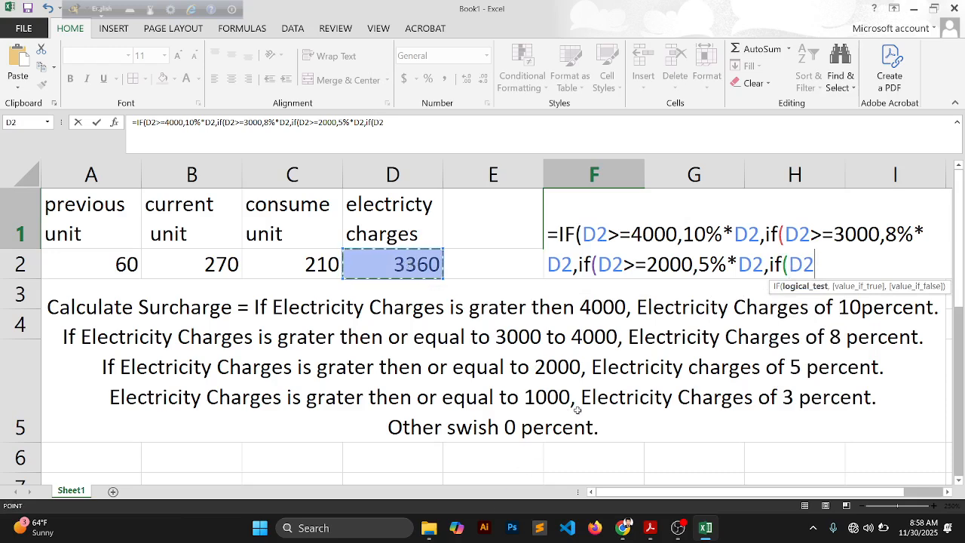
text(>=1)
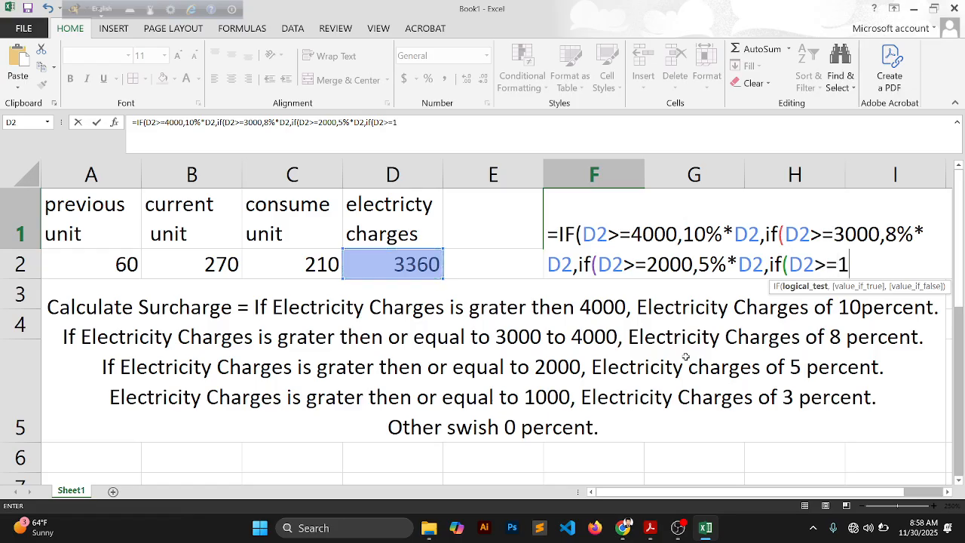
text(000,)
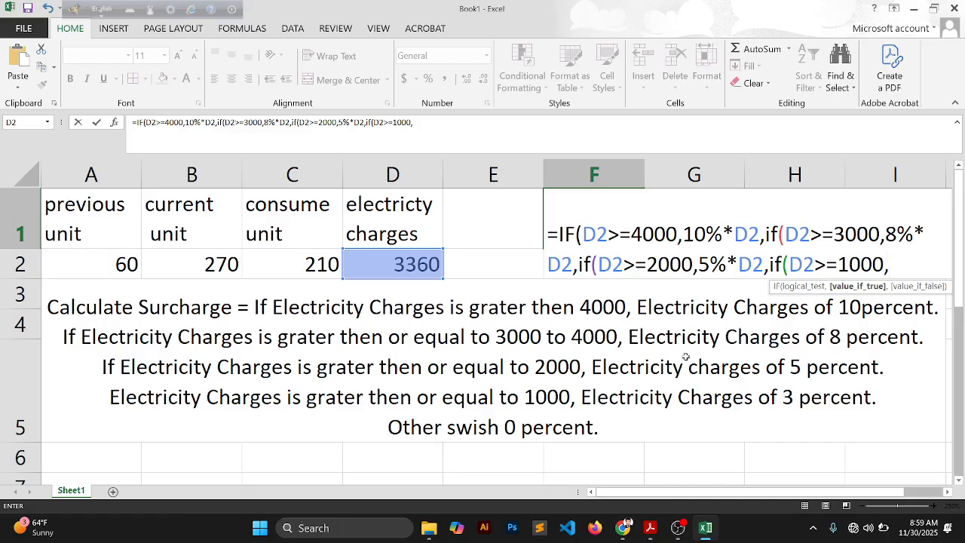
text(3)
text(%*)
click(380, 269)
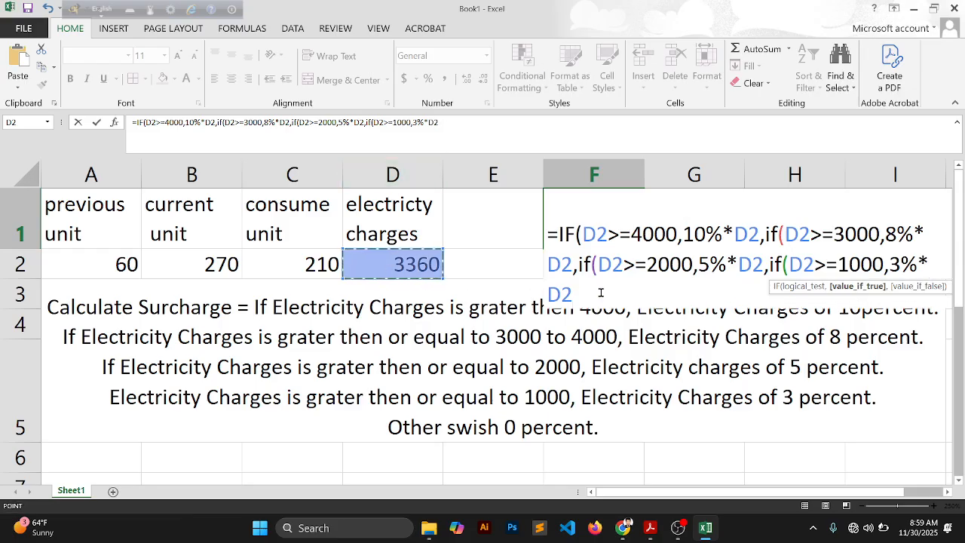
Give the innermost IF the false value 0%*D2 and commit the F1 formula with its closing parentheses.
text(,)
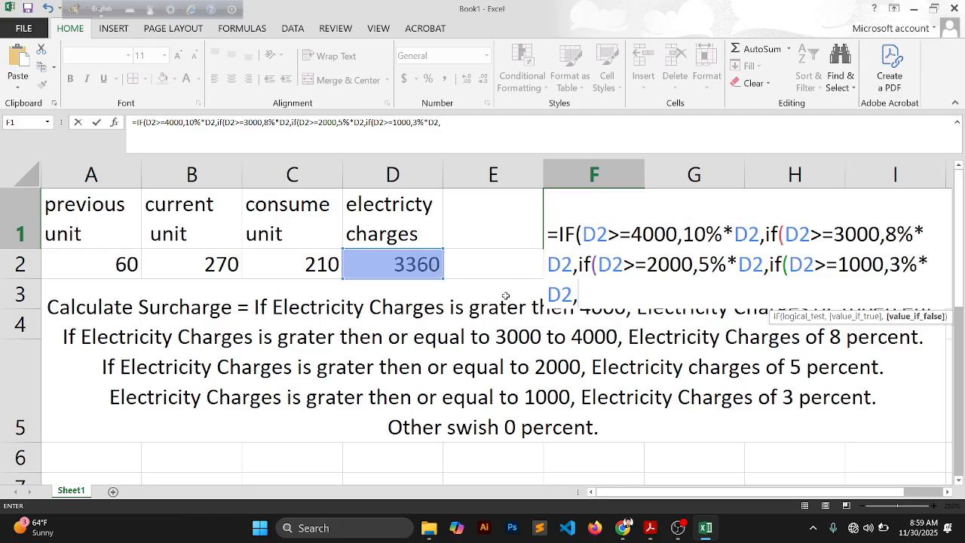
text(0%*)
click(416, 263)
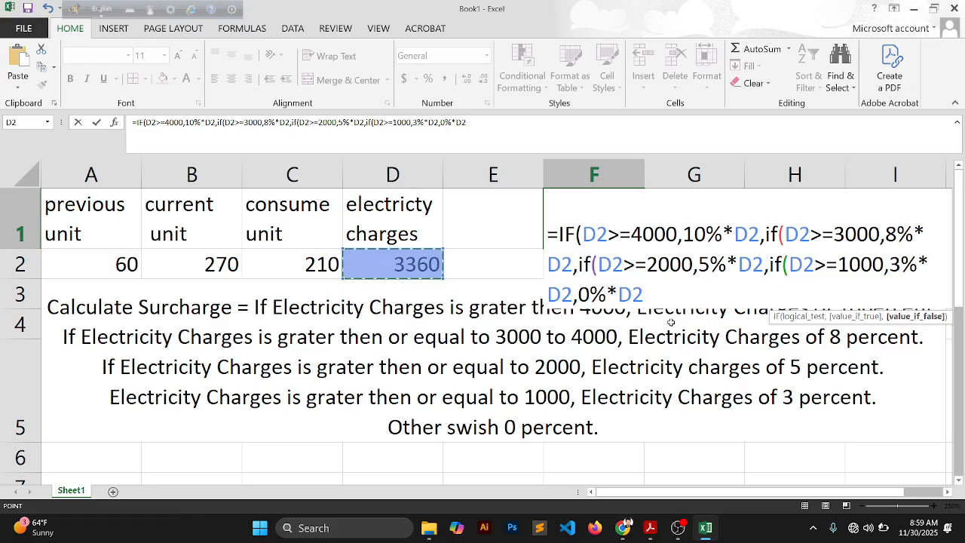
key(Return)
key(Return)
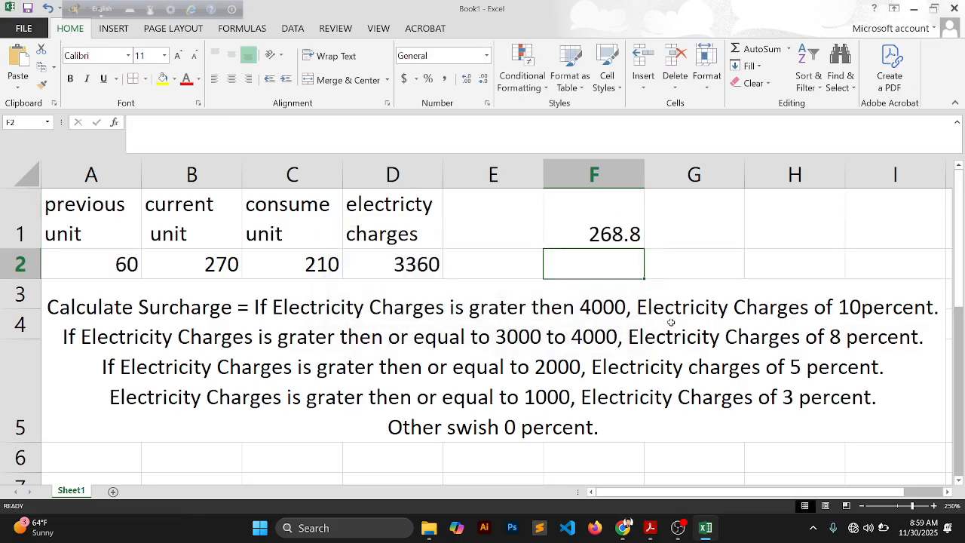
Test the formula by changing the electricity charges in D2 to =40000 and check the surcharge in F1.
double_click(435, 274)
drag(433, 269, 359, 264)
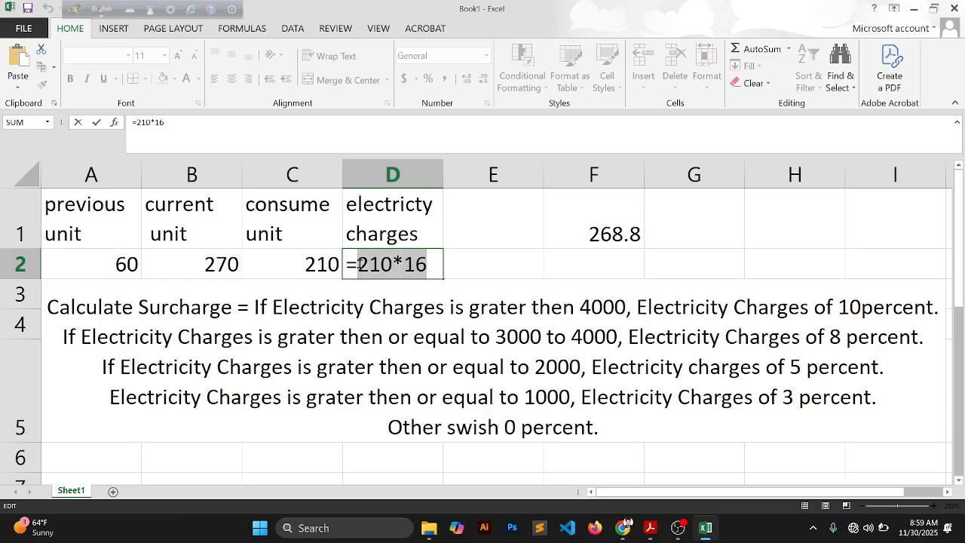
text(40000)
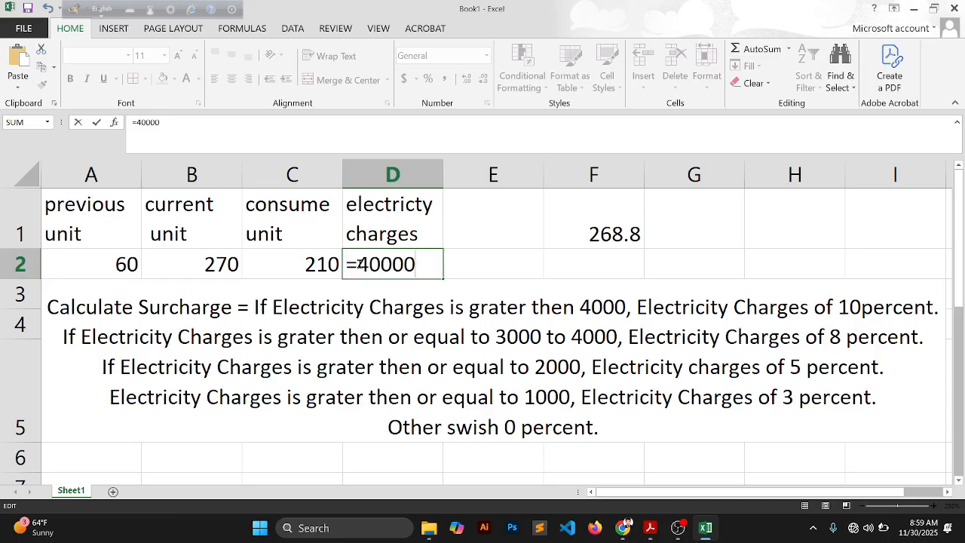
key(Return)
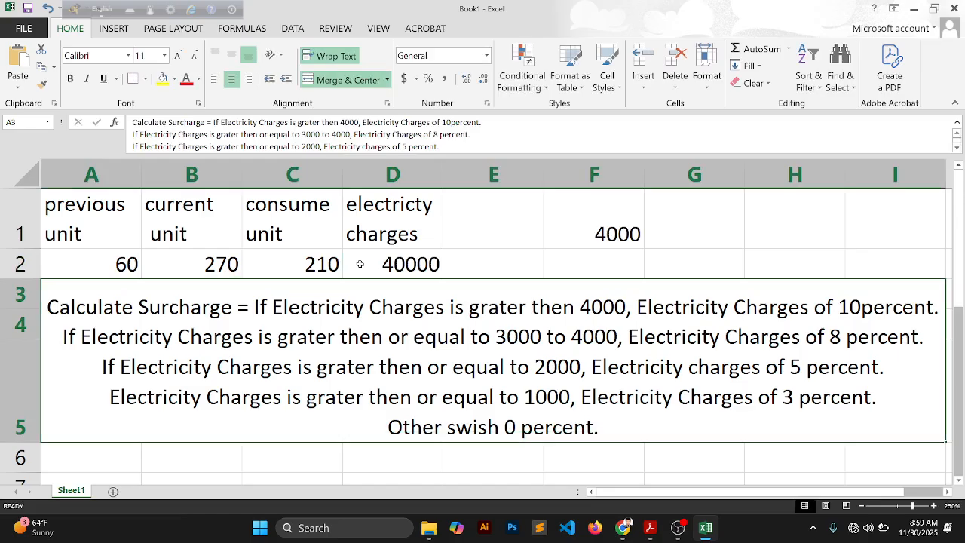
click(409, 271)
key(Up)
key(Right)
key(Right)
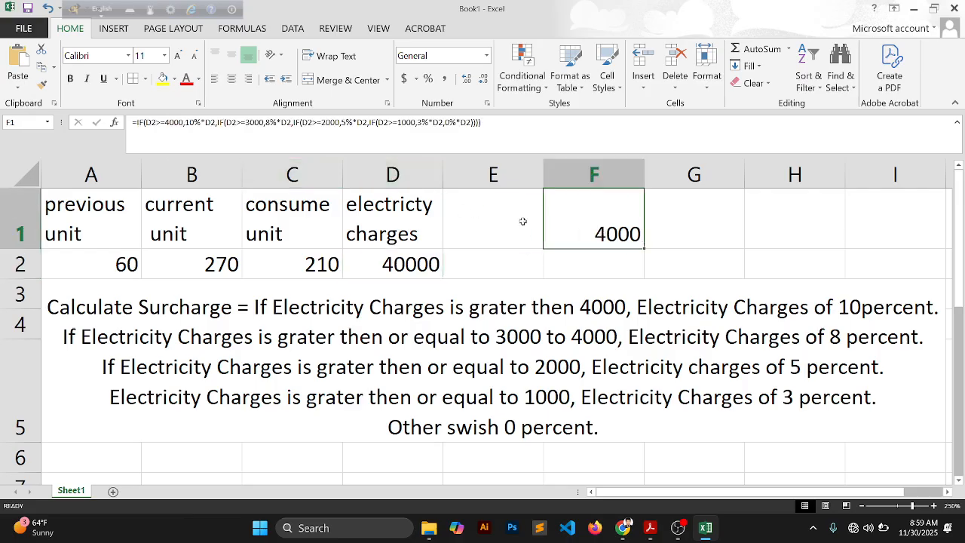
click(410, 272)
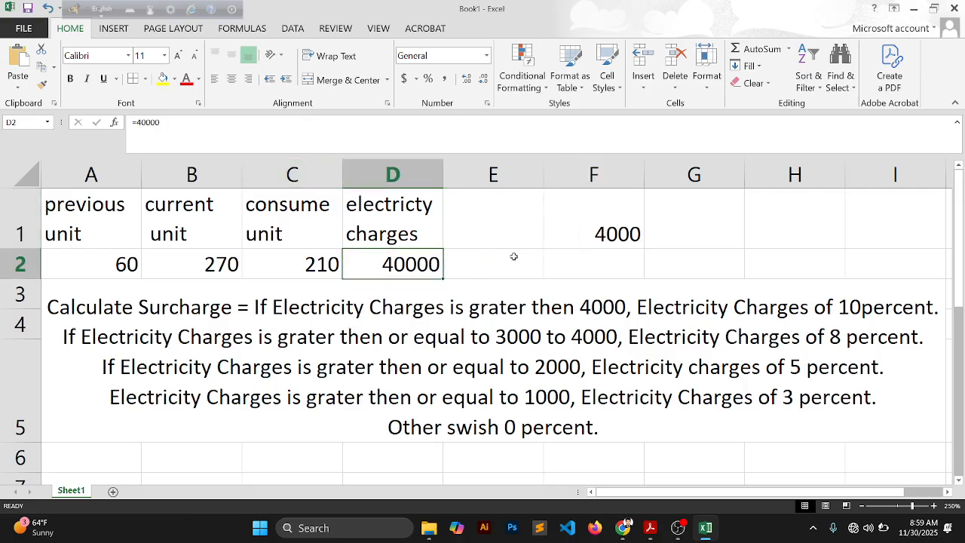
click(633, 236)
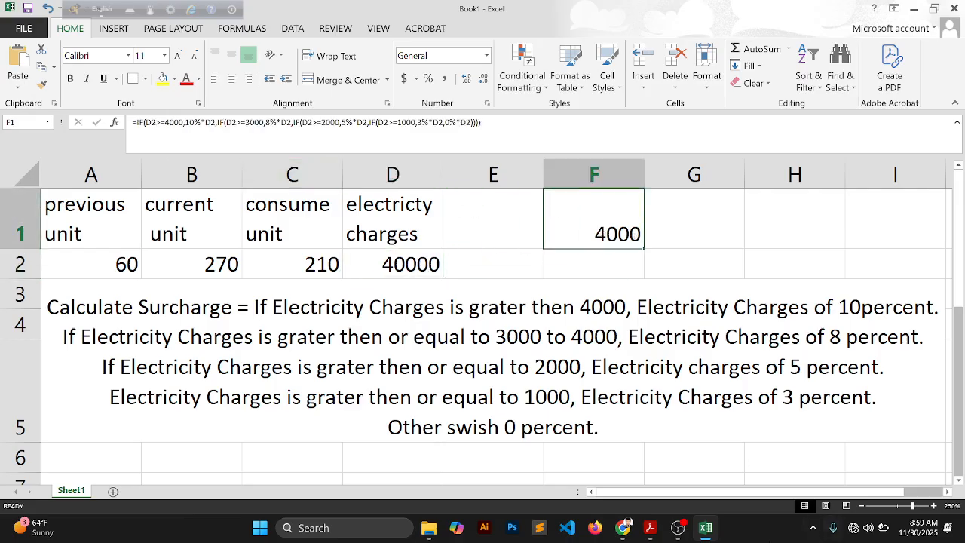
click(677, 528)
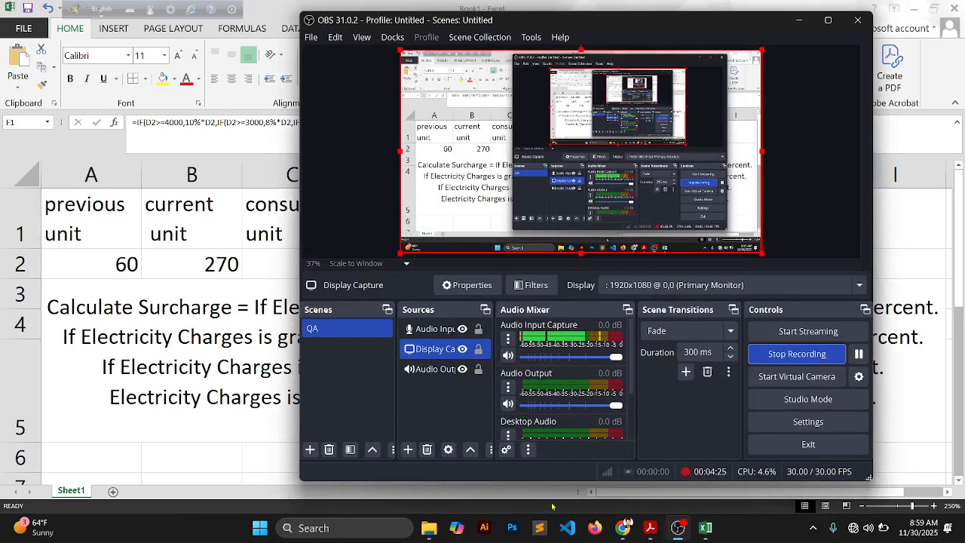